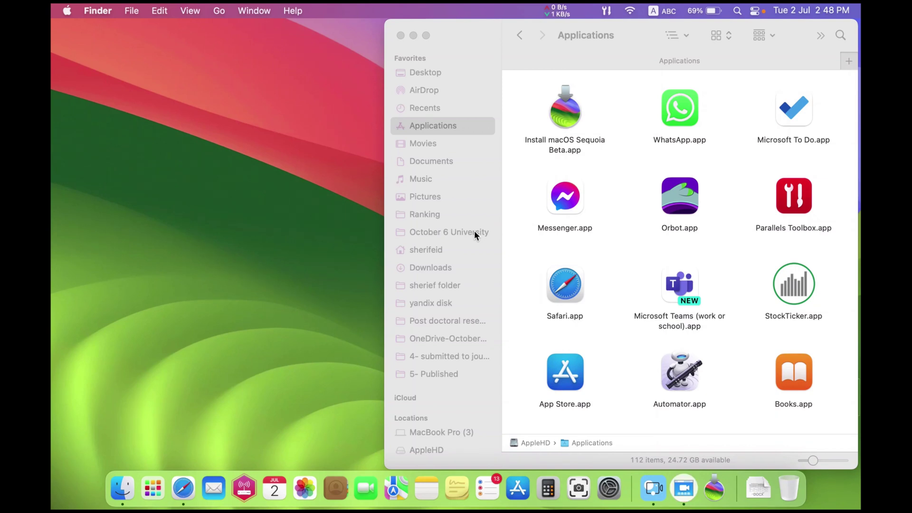
Open the Install macOS Sequoia Beta app from the Applications folder.
click(533, 184)
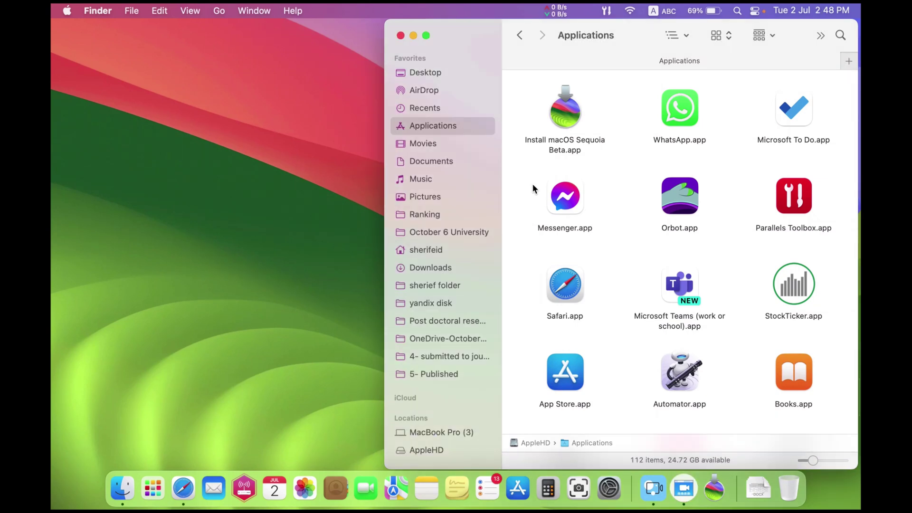
double_click(566, 112)
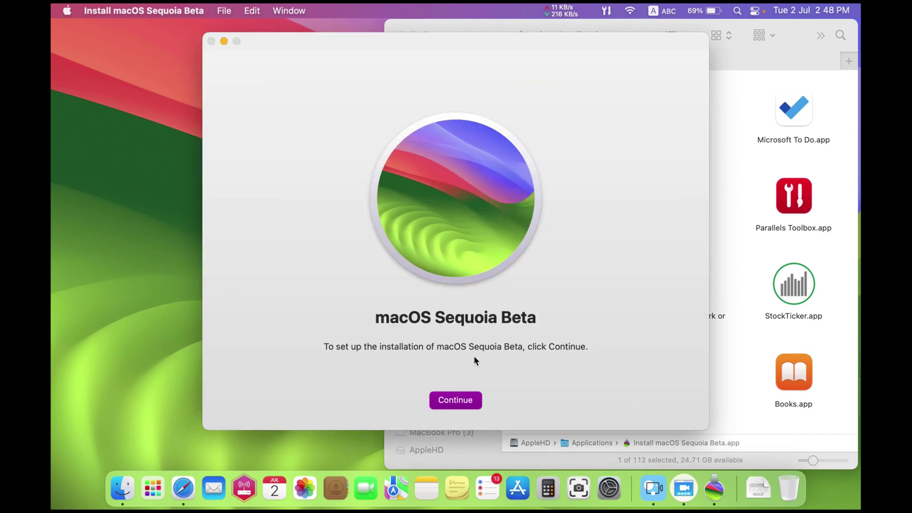
View the About This Mac overview, highlight the Mac's model year, and move the overview window clear of the installer.
click(68, 9)
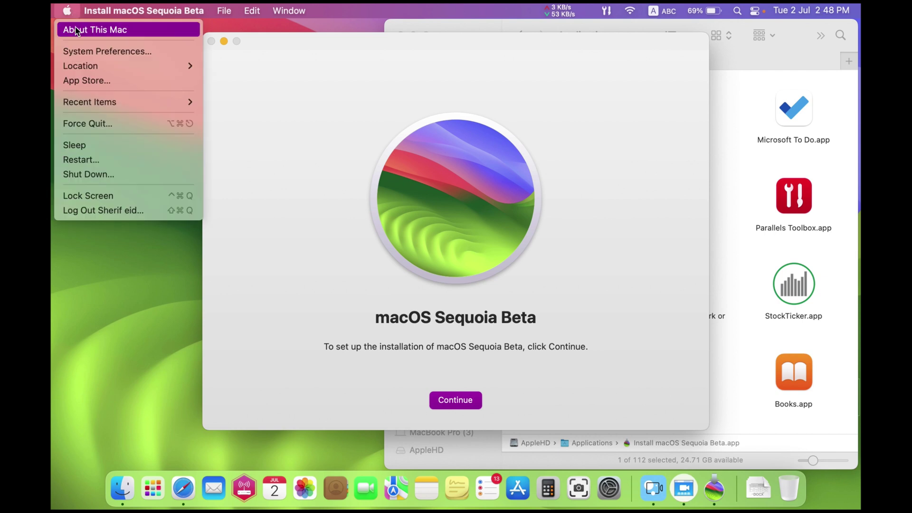
click(76, 30)
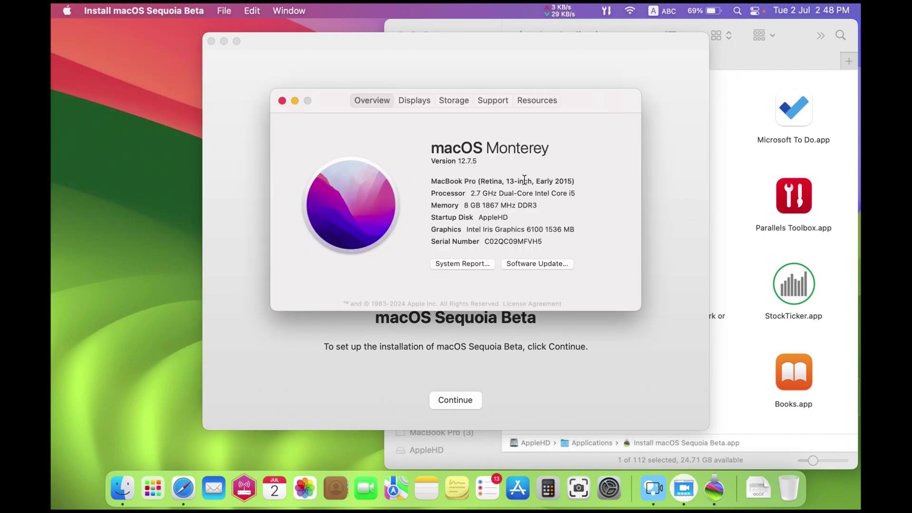
drag(536, 181, 580, 183)
drag(591, 99, 391, 55)
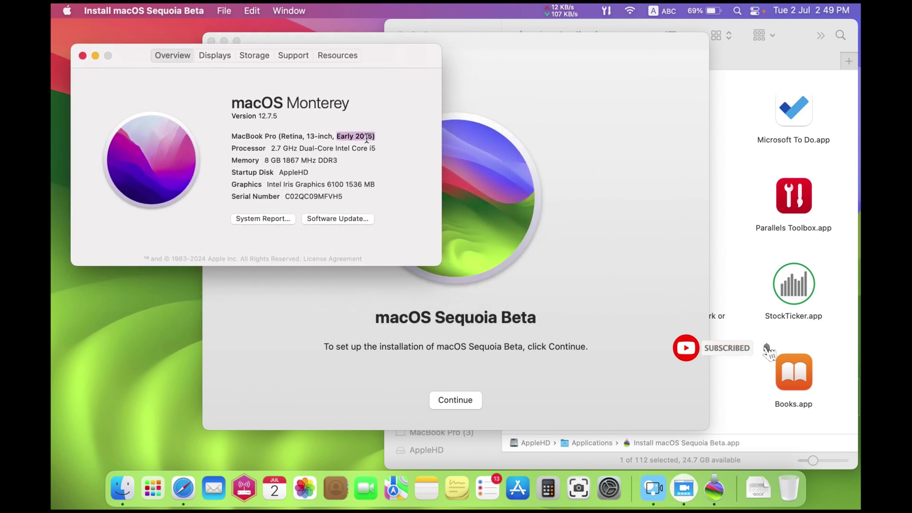
Bring the macOS Sequoia Beta installer back to the front and continue its setup.
click(730, 173)
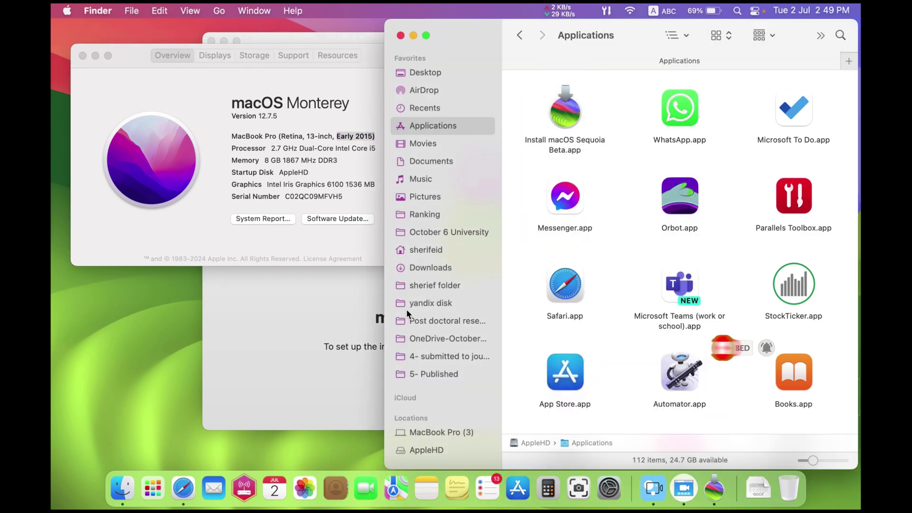
click(336, 317)
click(458, 400)
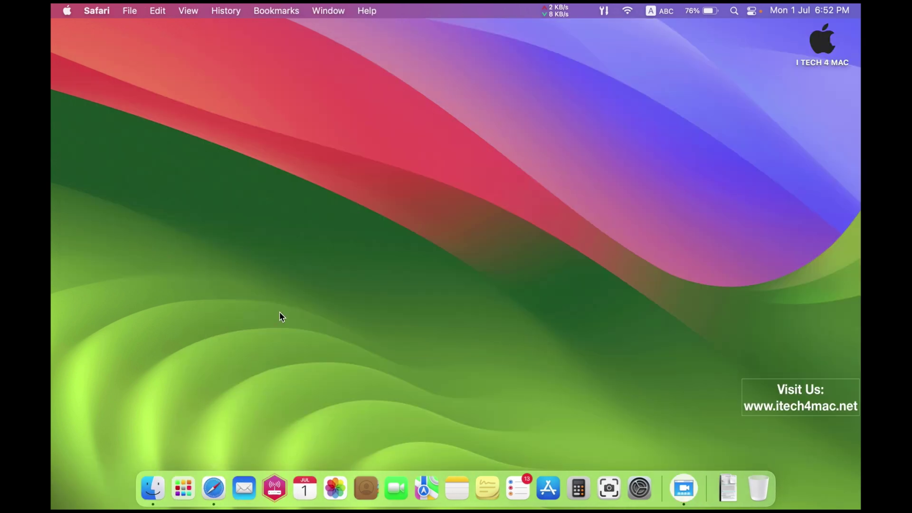
Open a new Safari window and load google.com.
key(super+n)
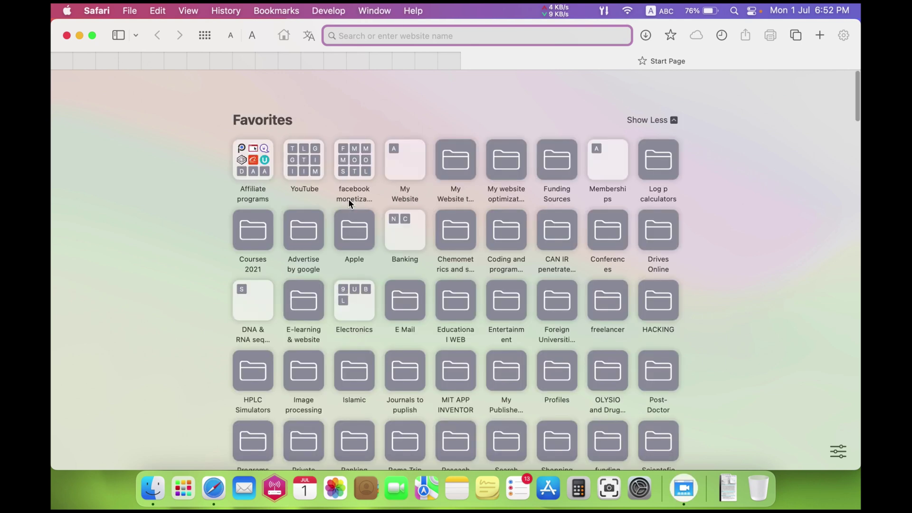
text(google)
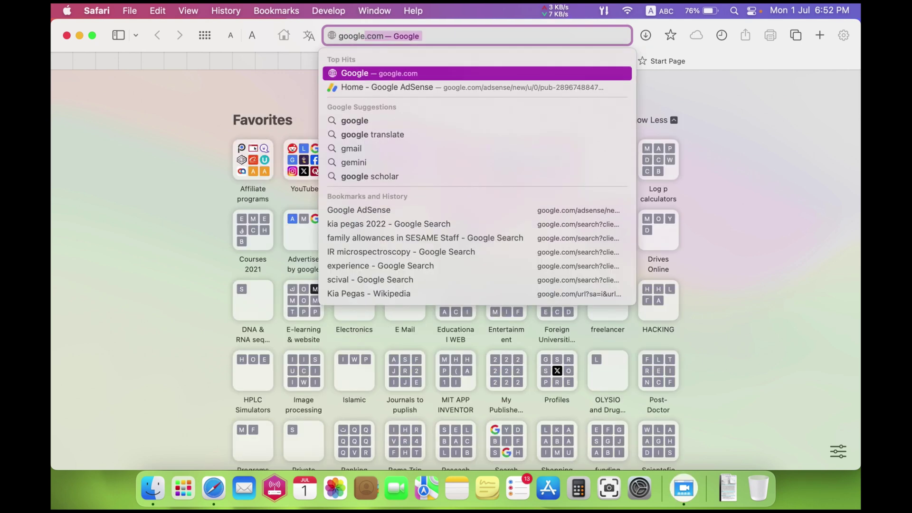
key(Return)
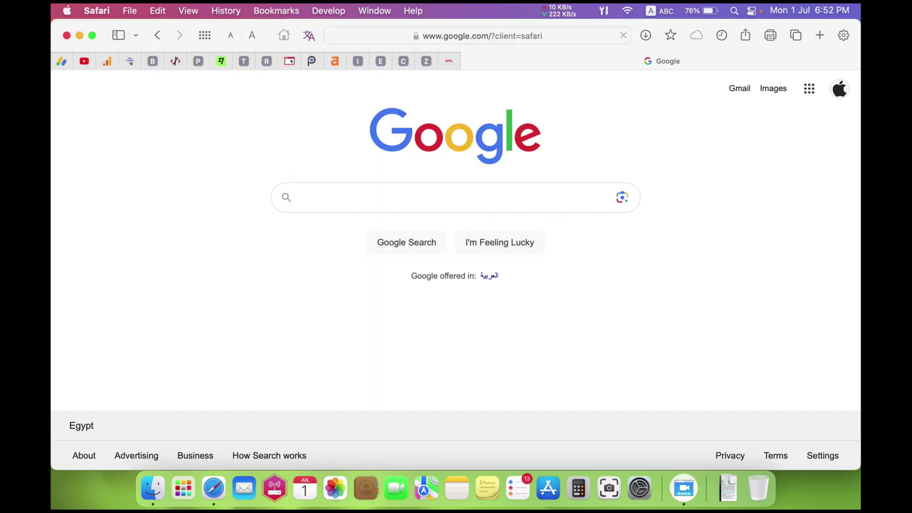
Search Google for "gibmacos" and open the corpnewt/gibMacOS repository on GitHub.
text(gib)
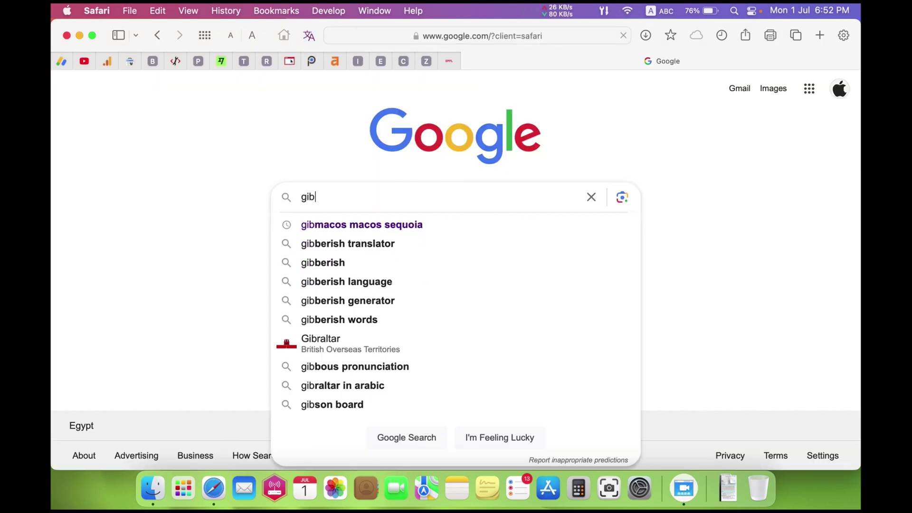
text(macos)
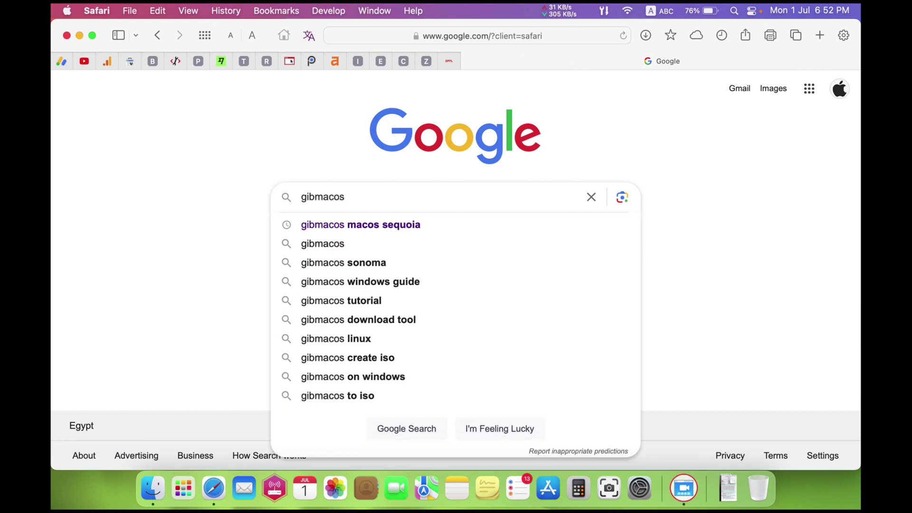
key(Return)
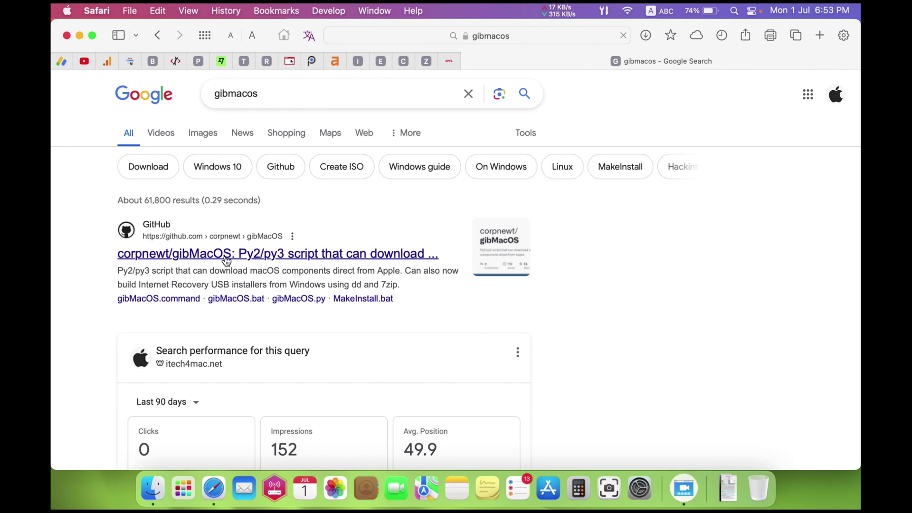
click(225, 255)
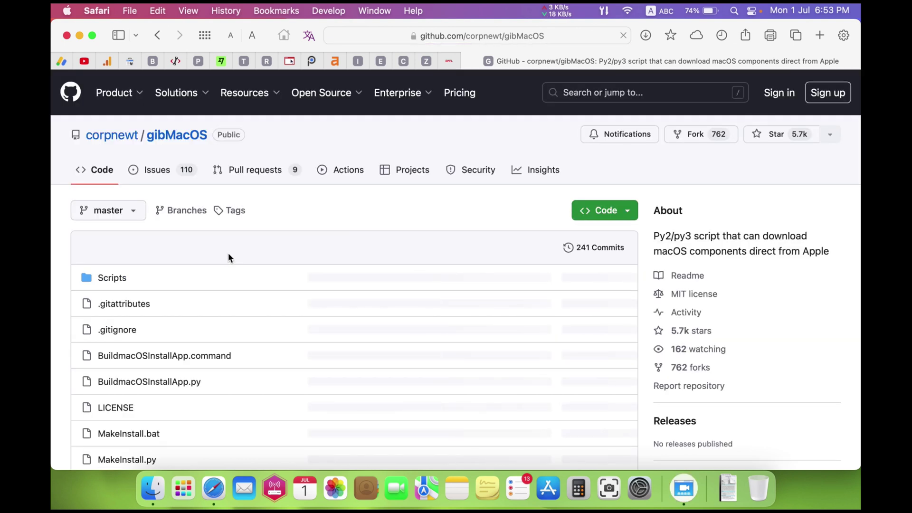
Download the gibMacOS repository as a ZIP file and minimise the browser window.
click(628, 215)
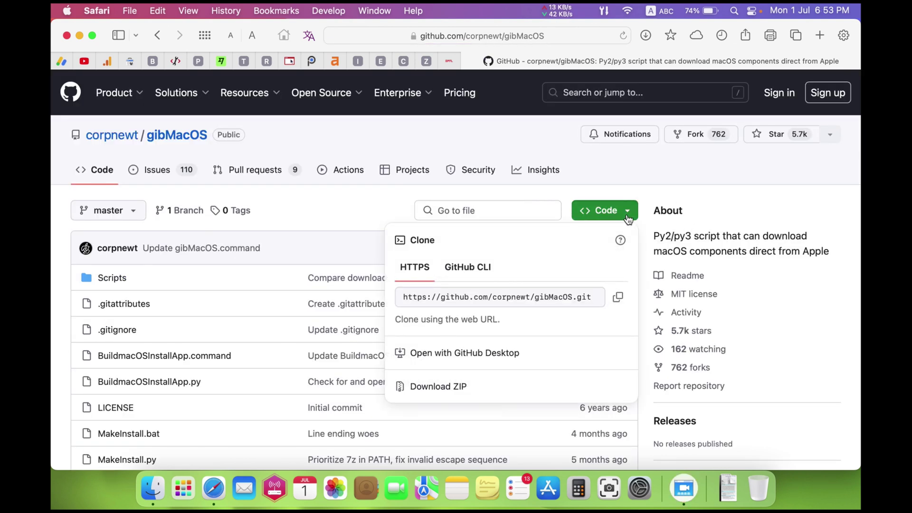
click(429, 387)
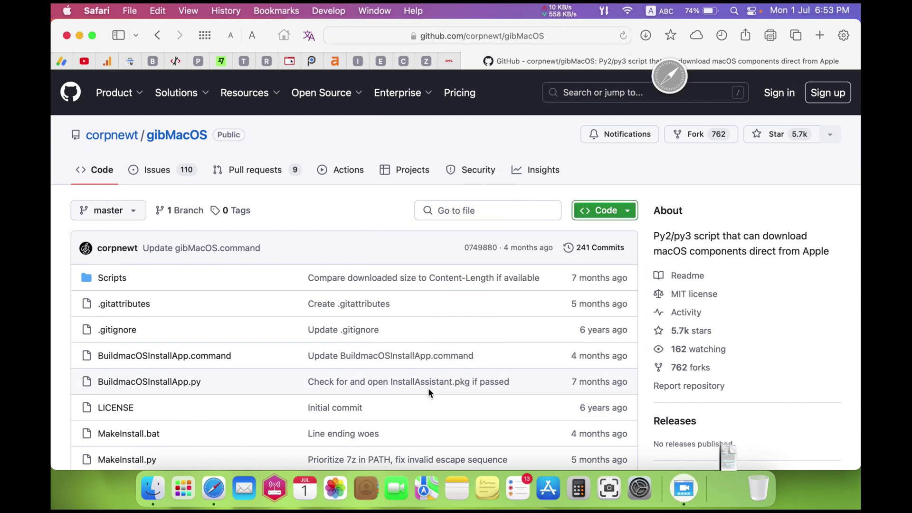
click(80, 37)
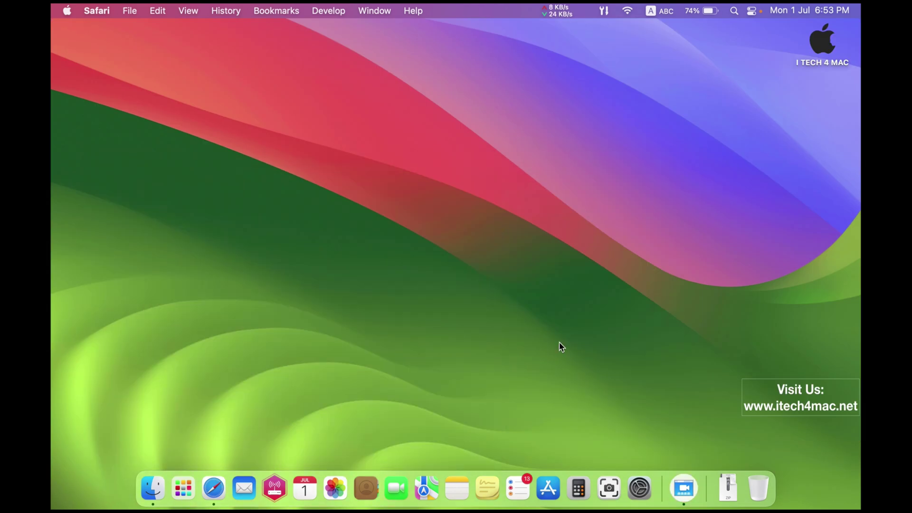
Move gibMacOS-master-6.zip from the Downloads stack to the desktop and extract it.
click(729, 475)
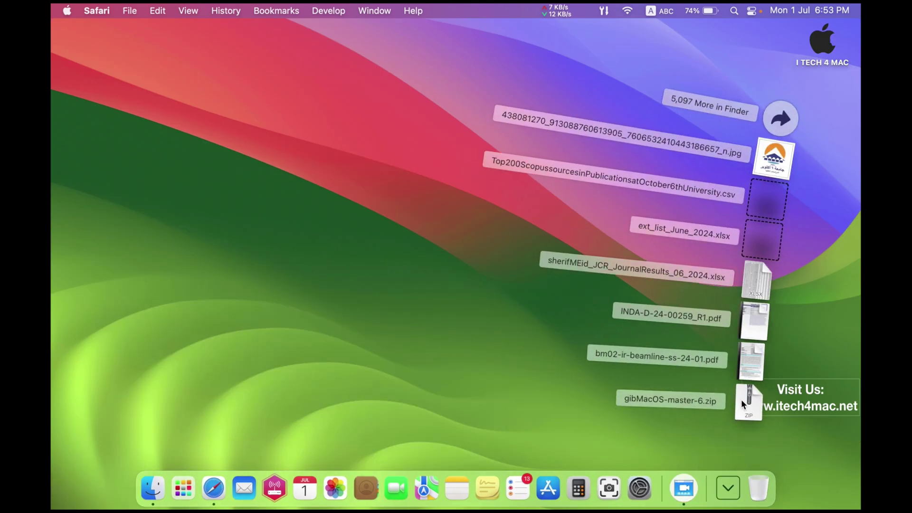
drag(733, 403, 449, 153)
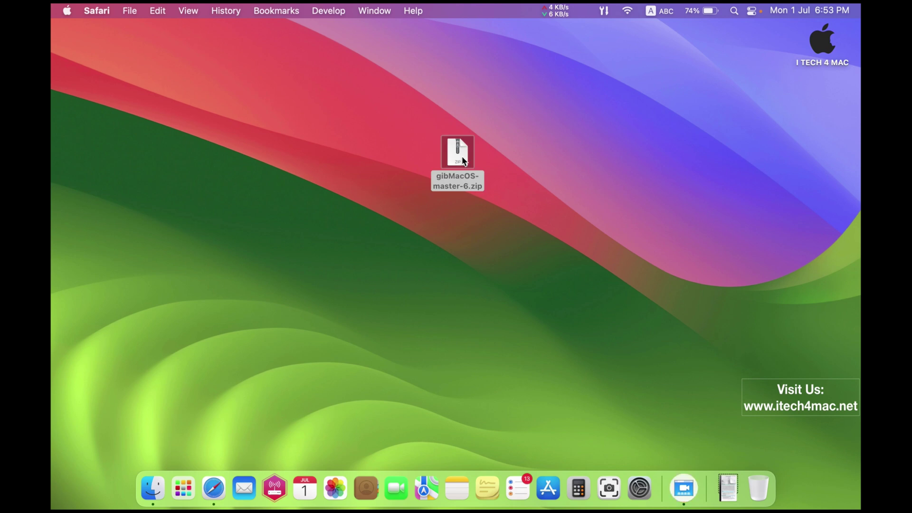
double_click(463, 160)
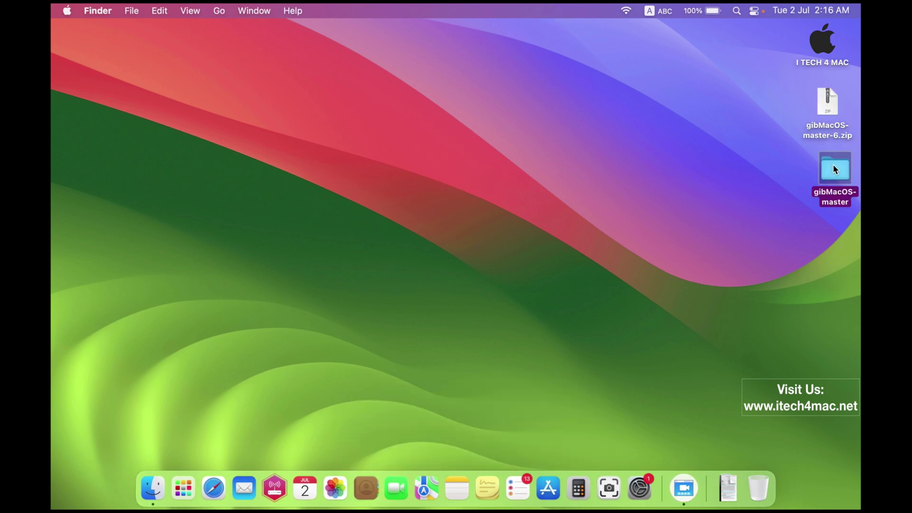
Open the gibMacOS-master folder, try to run gibMacOS.command, and minimise the folder window.
double_click(833, 163)
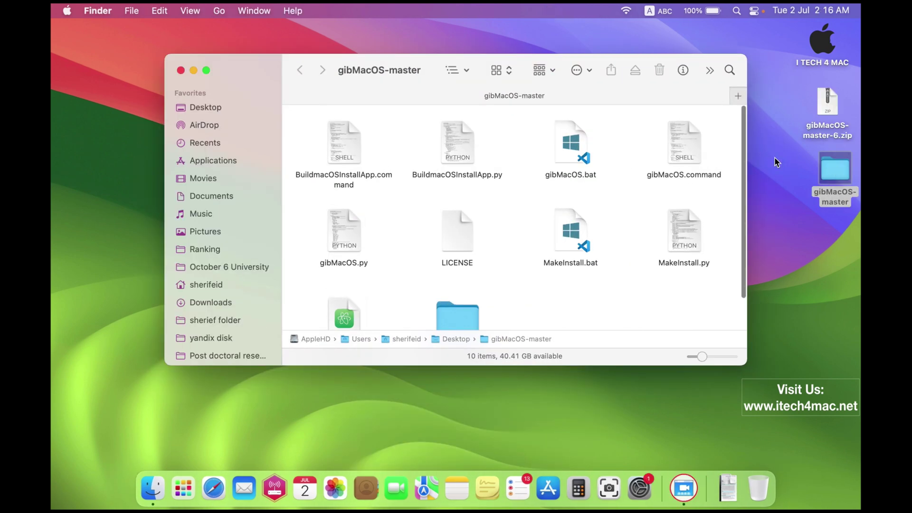
double_click(684, 140)
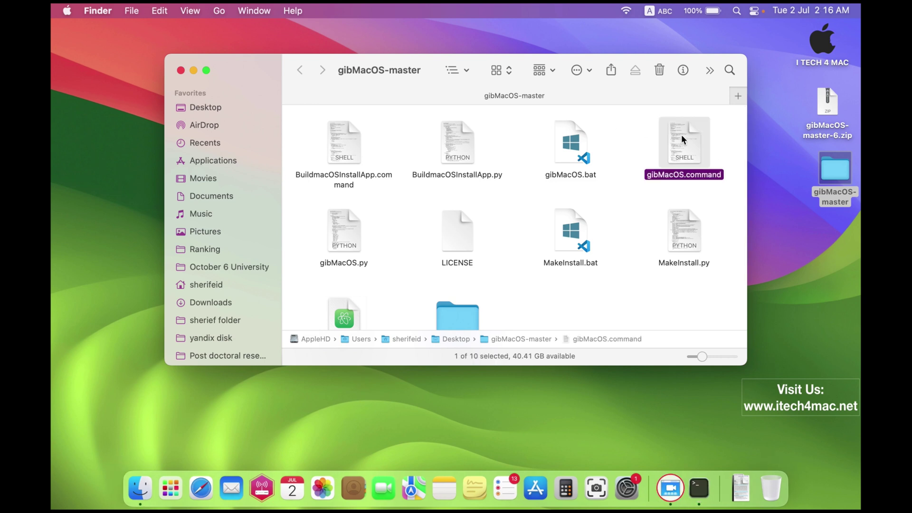
click(466, 254)
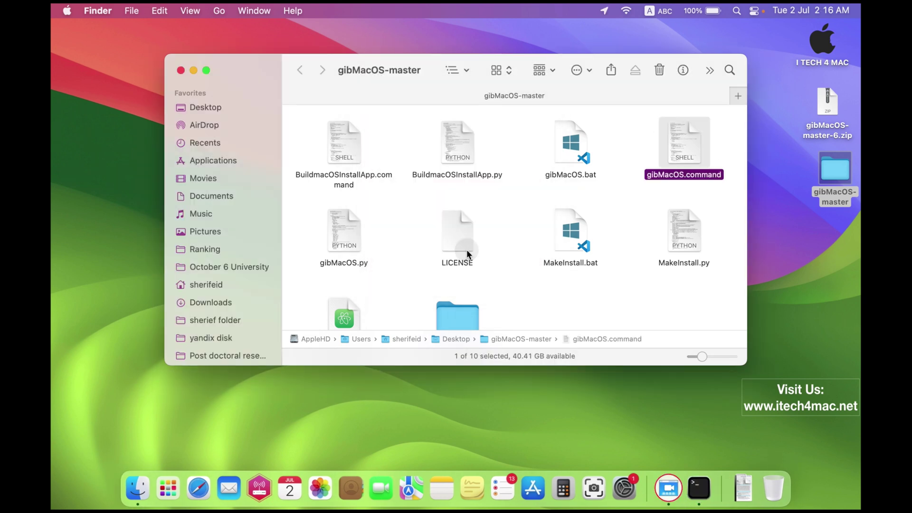
click(193, 72)
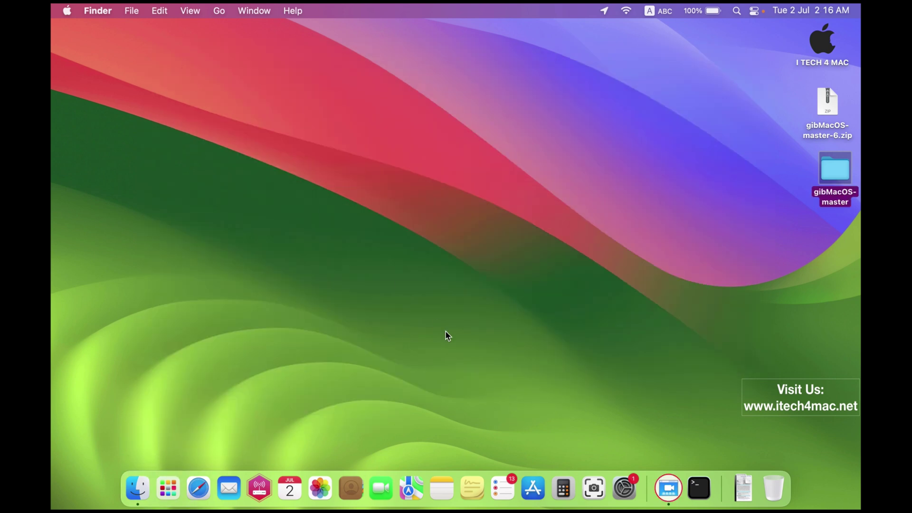
Allow the blocked gibMacOS.command to open anyway in the Security & Privacy settings, and close System Preferences.
click(623, 487)
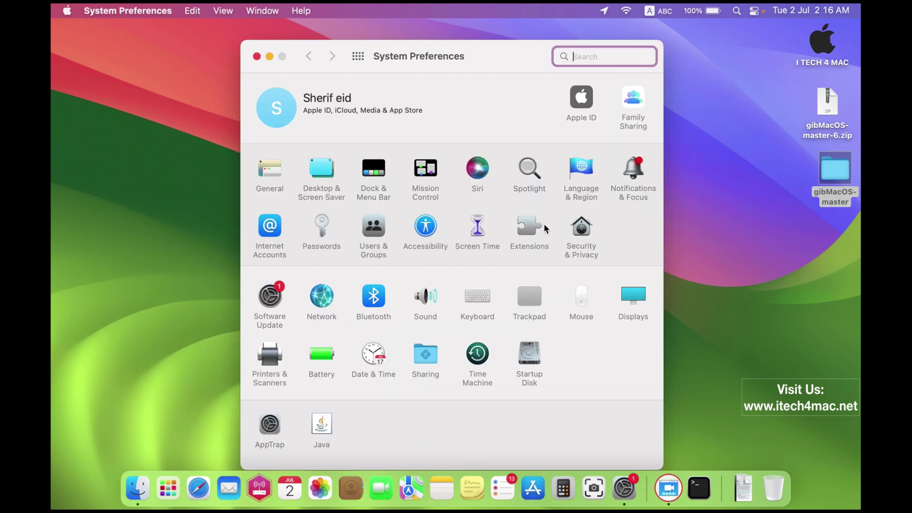
click(591, 233)
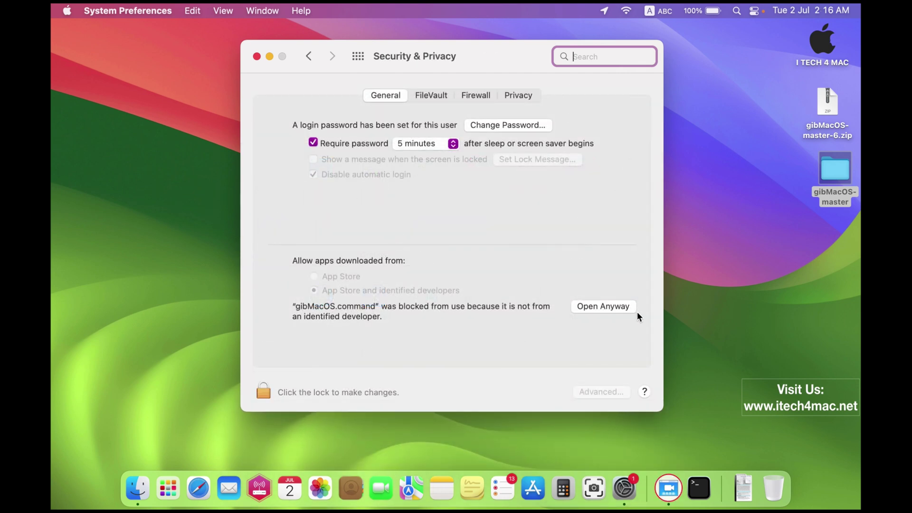
click(608, 306)
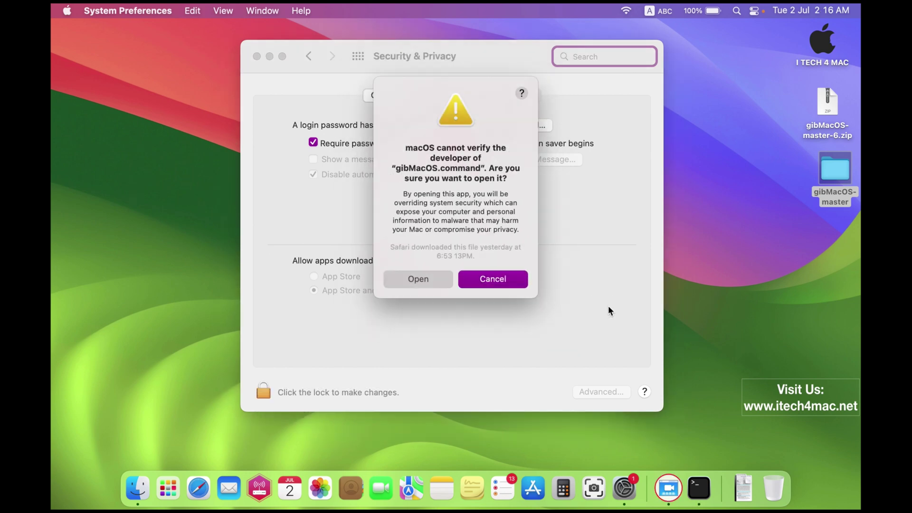
click(419, 279)
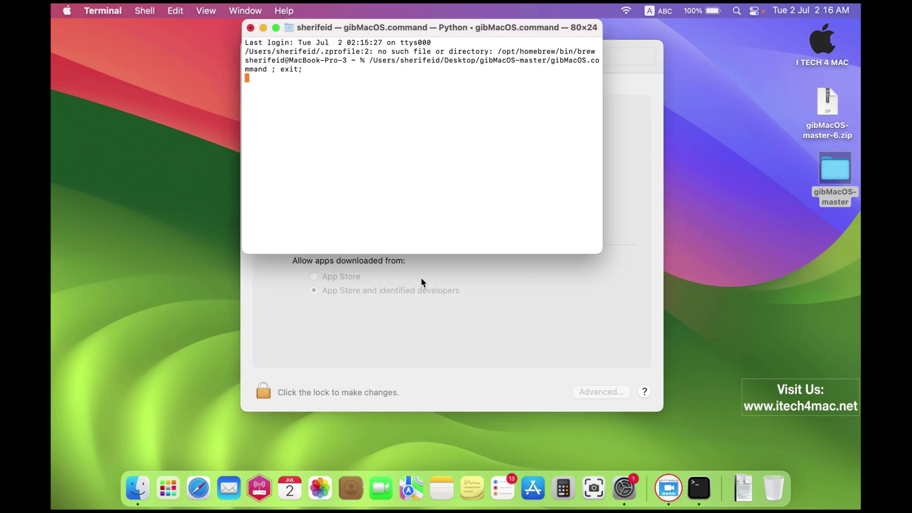
click(428, 288)
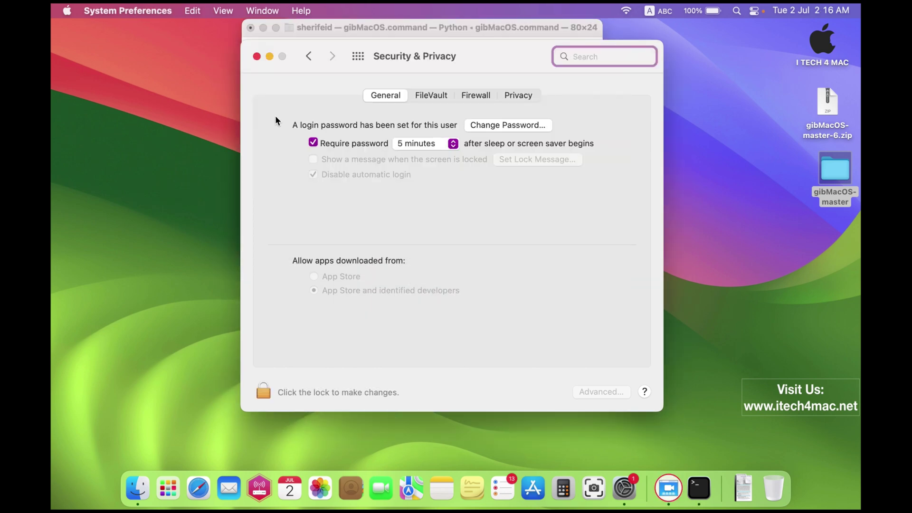
click(257, 57)
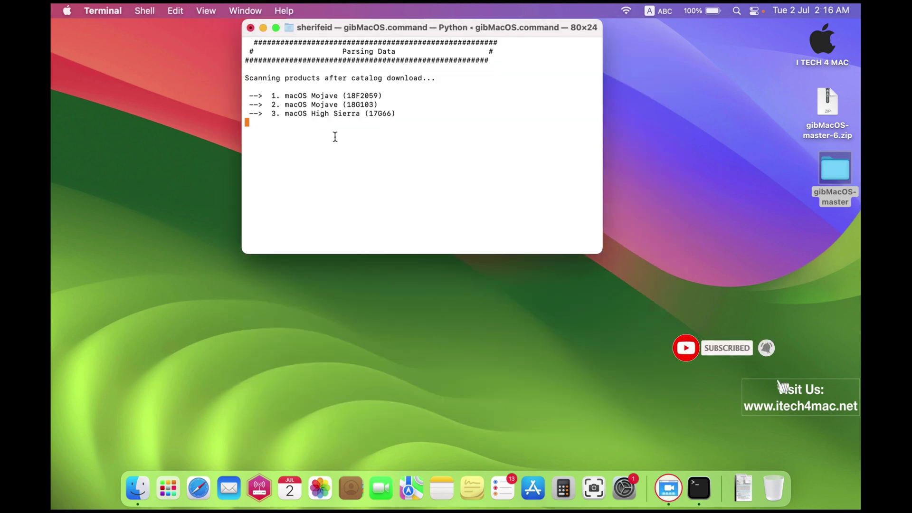
Enlarge the Terminal window and change the gibMacOS catalog to developer (option c, choice 4).
drag(368, 254, 362, 390)
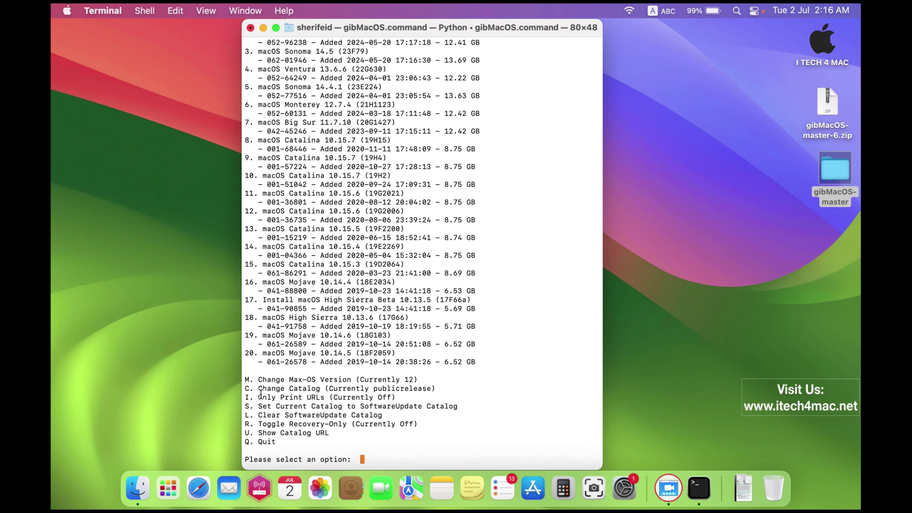
drag(259, 389, 437, 384)
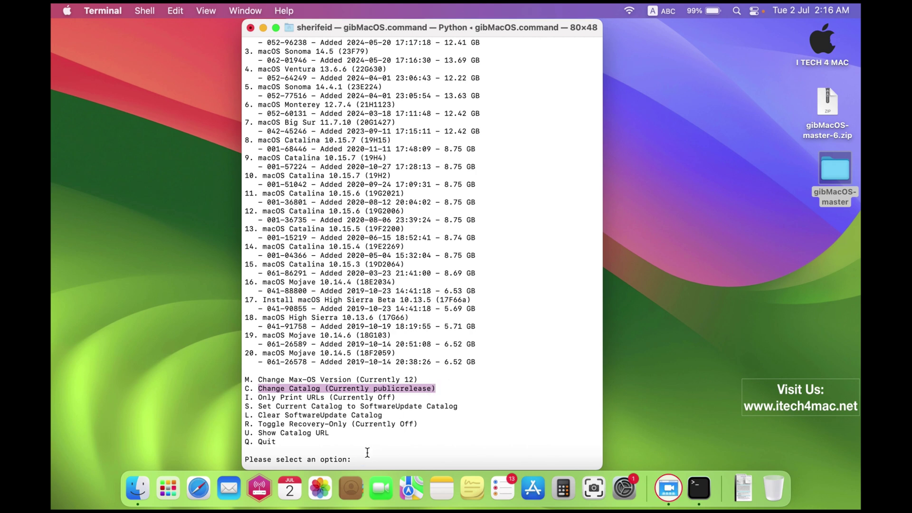
text(c)
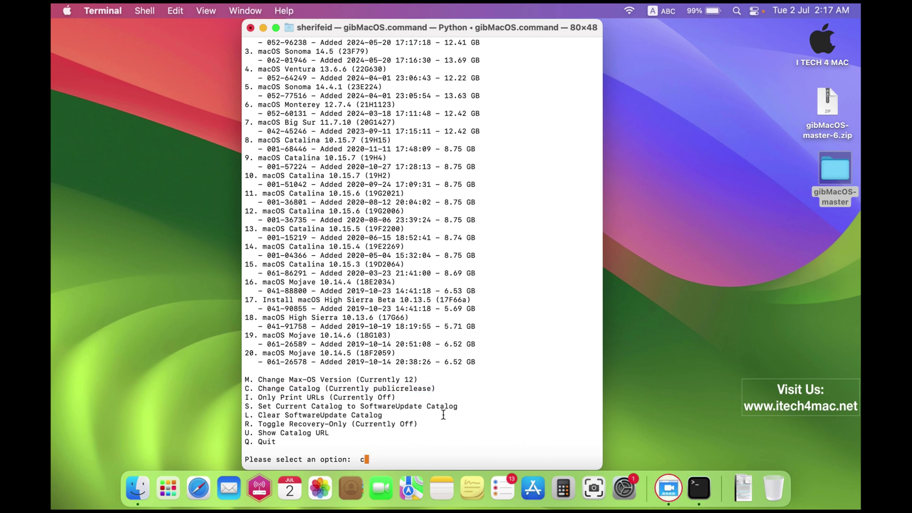
key(Return)
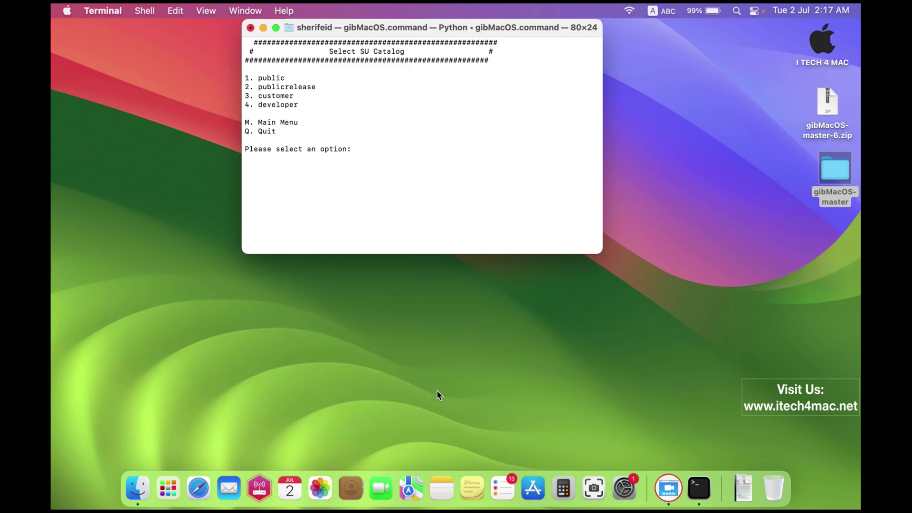
text(4)
key(Return)
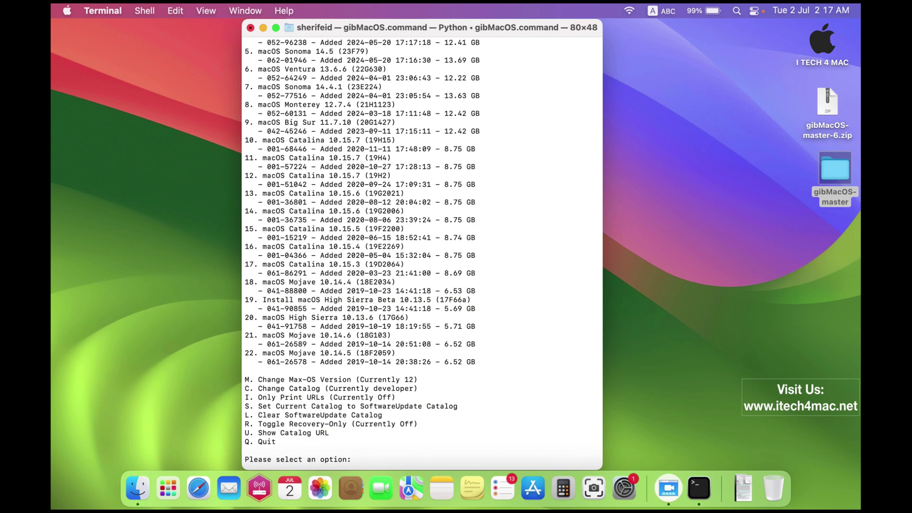
Review the available products list and change the gibMacOS max macOS version to 15 (option m).
scroll(411, 375, up, 1)
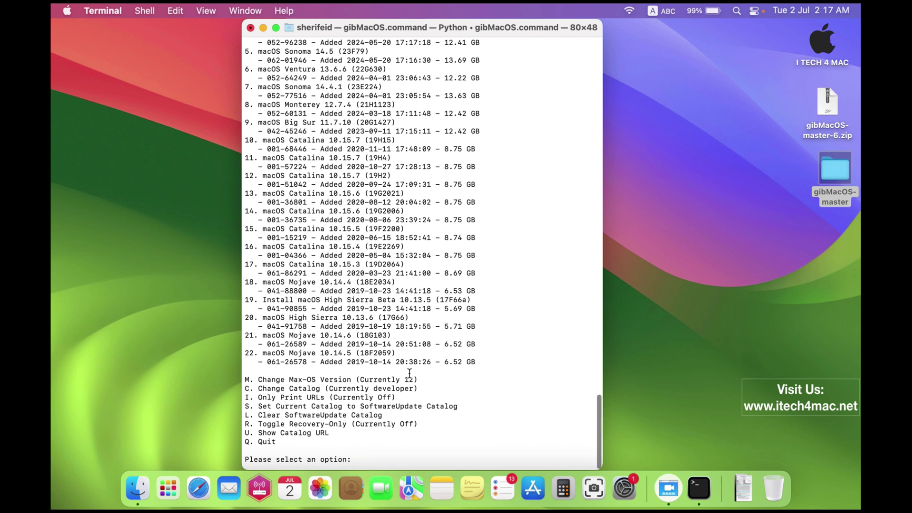
scroll(323, 267, up, 15)
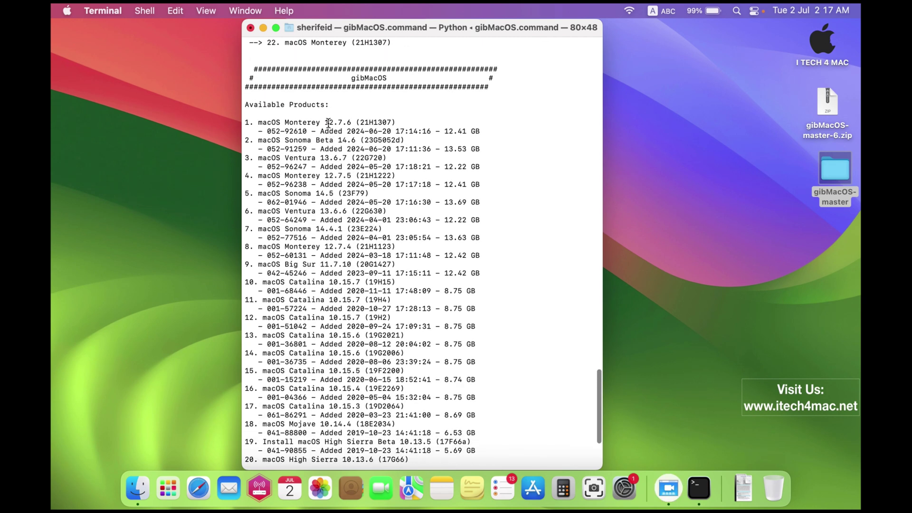
scroll(409, 292, down, 5)
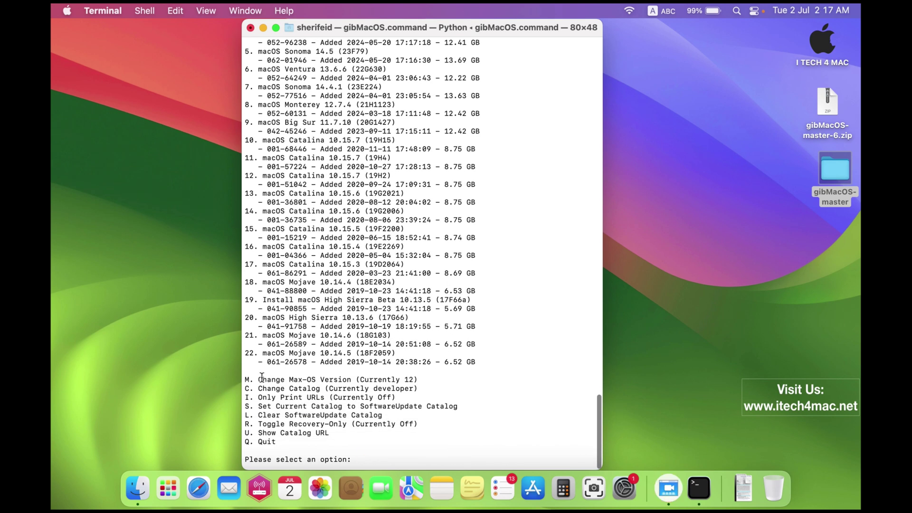
drag(262, 377, 419, 386)
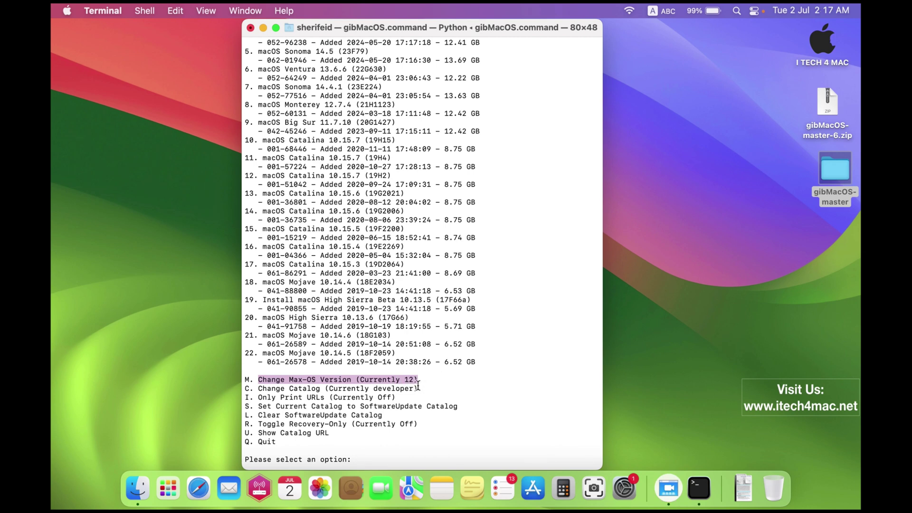
click(360, 458)
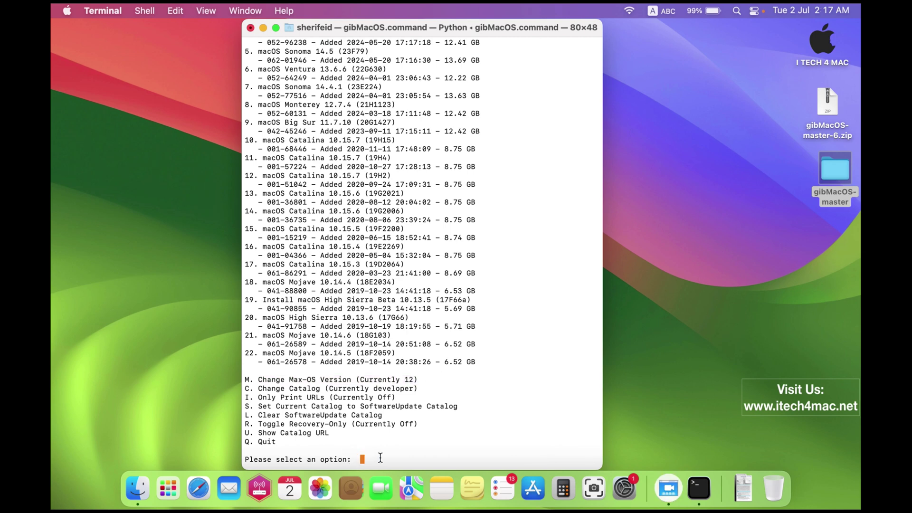
text(m)
key(Return)
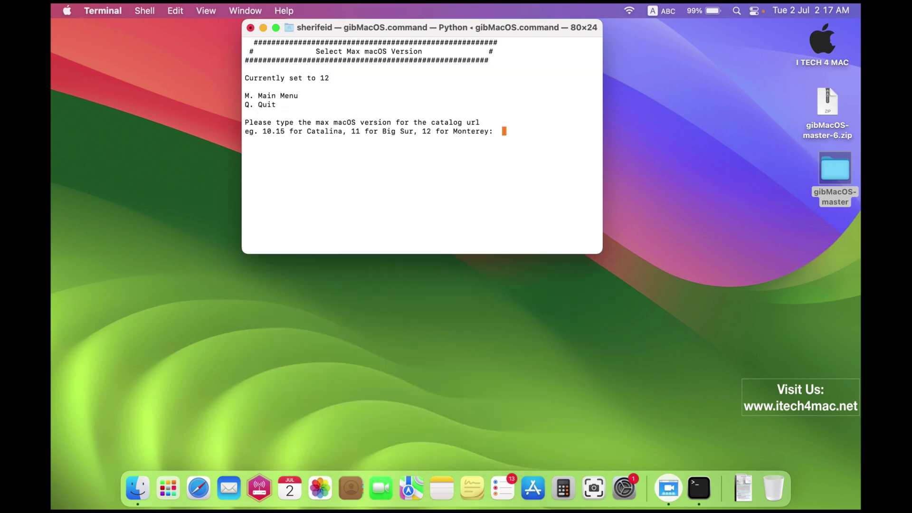
text(15)
key(Return)
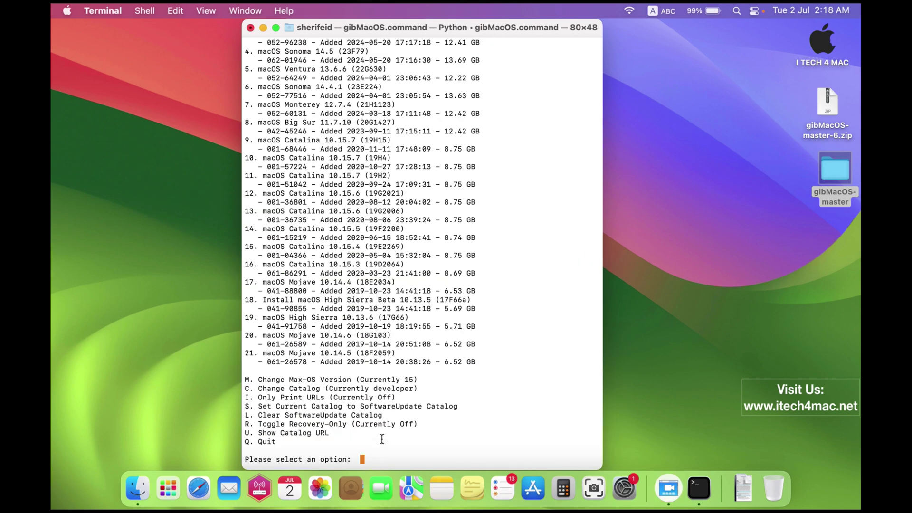
Download product 1, macOS Sequoia Beta 15.0 (24A5279h), from the list of available products.
scroll(390, 382, up, 3)
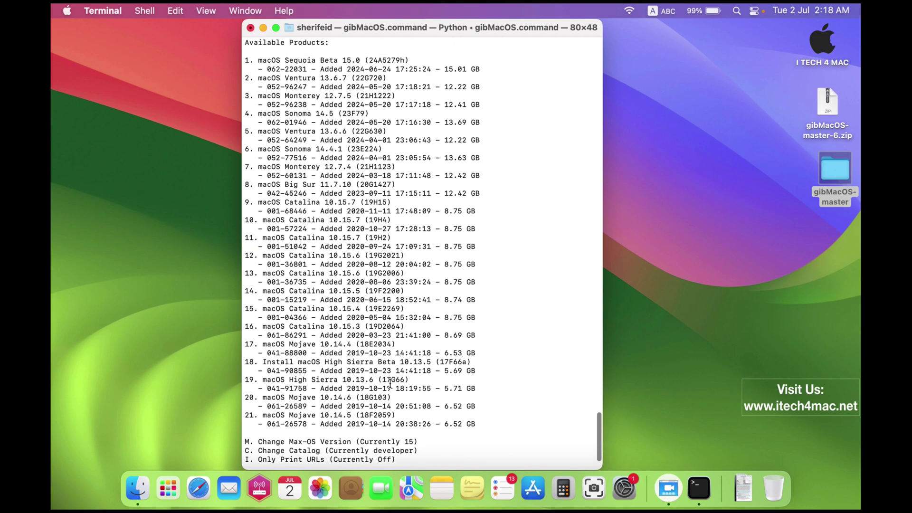
drag(259, 69, 492, 76)
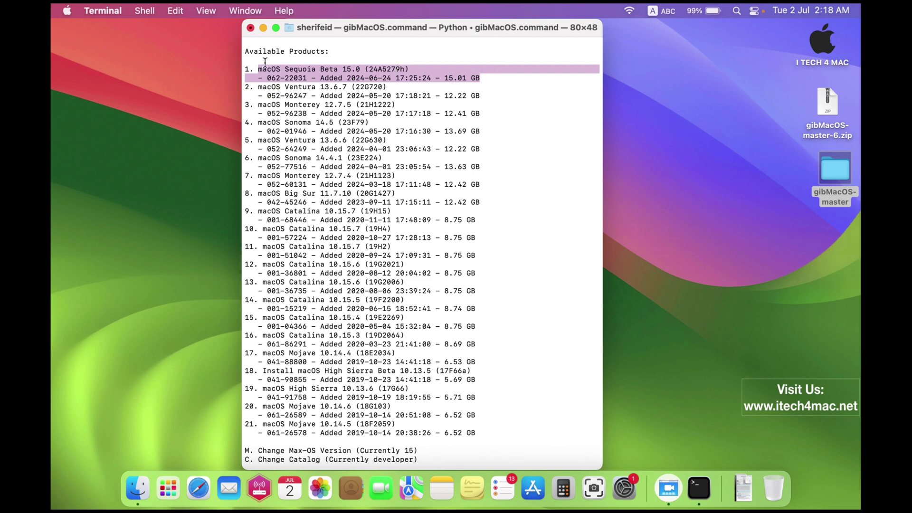
scroll(431, 103, down, 5)
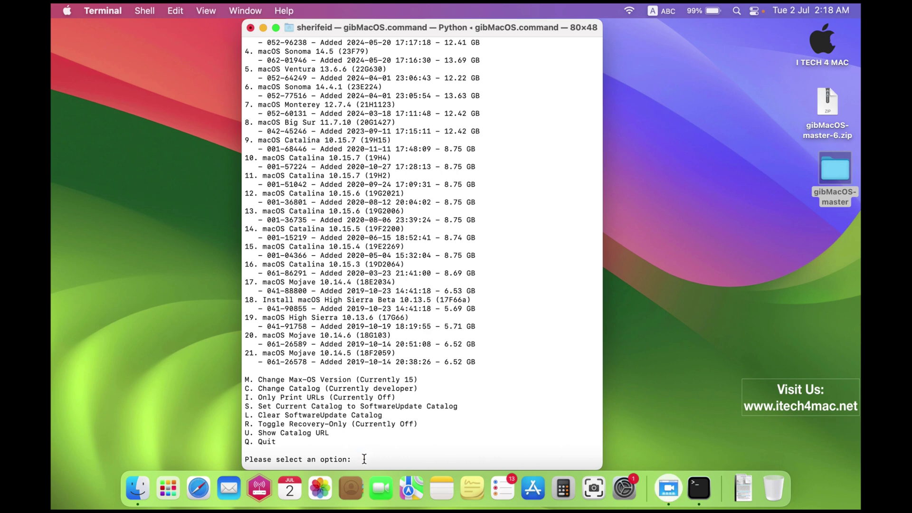
text(1)
key(Return)
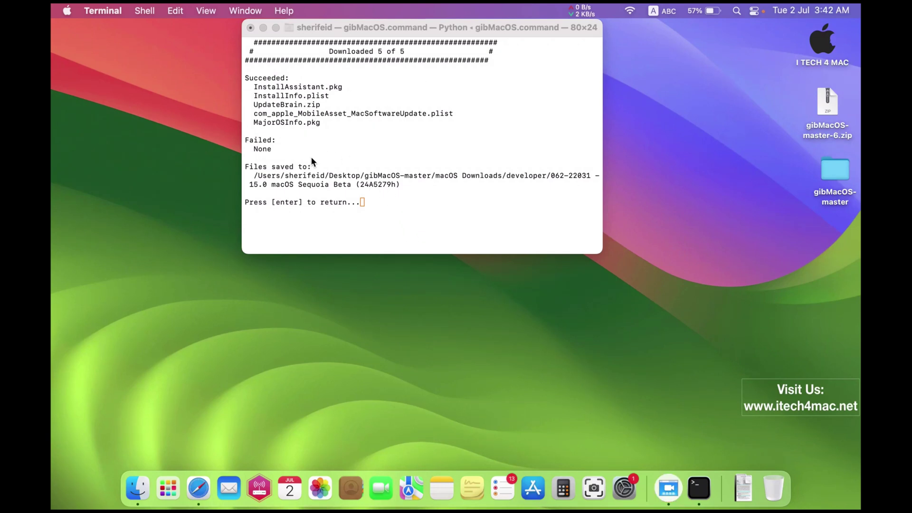
In Finder, open the gibMacOS-master folder on the desktop and go through macOS Downloads and developer into the 15.0 macOS Sequoia Beta (24A5279h) folder.
drag(245, 166, 403, 187)
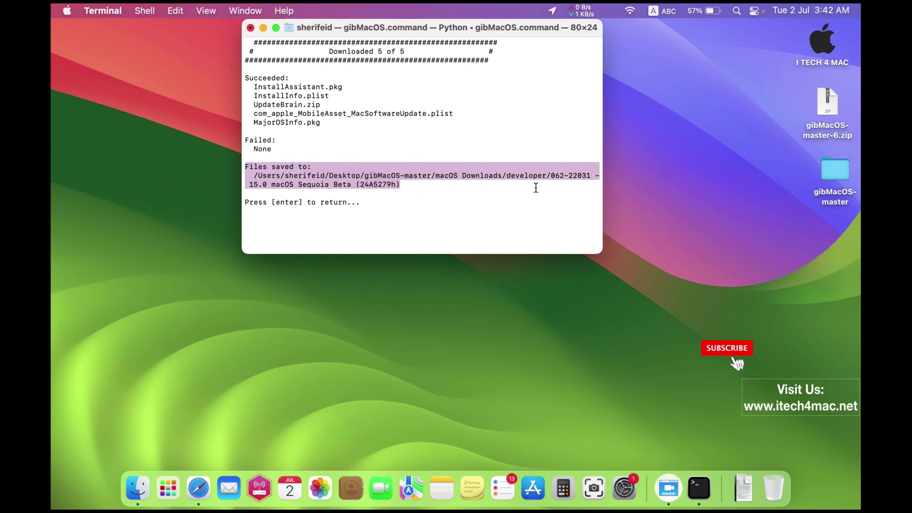
click(709, 200)
drag(831, 180, 701, 169)
double_click(702, 169)
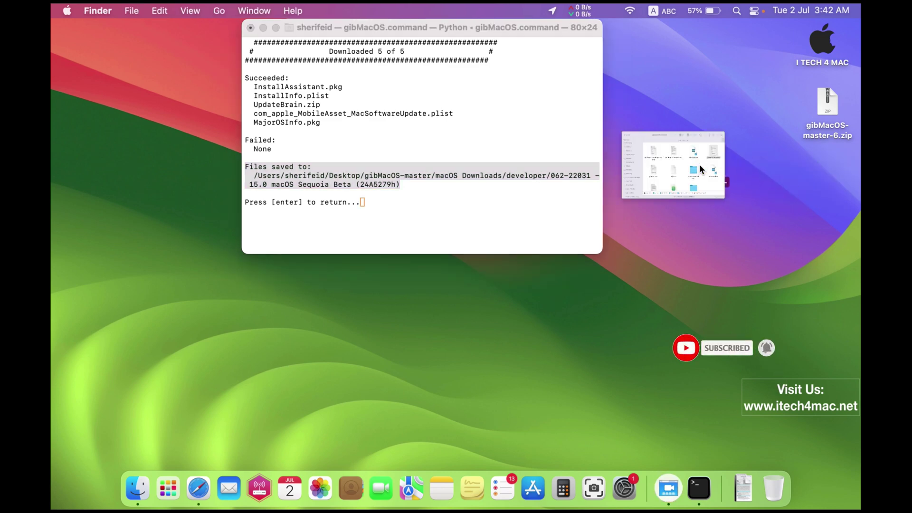
drag(475, 61, 473, 130)
double_click(550, 288)
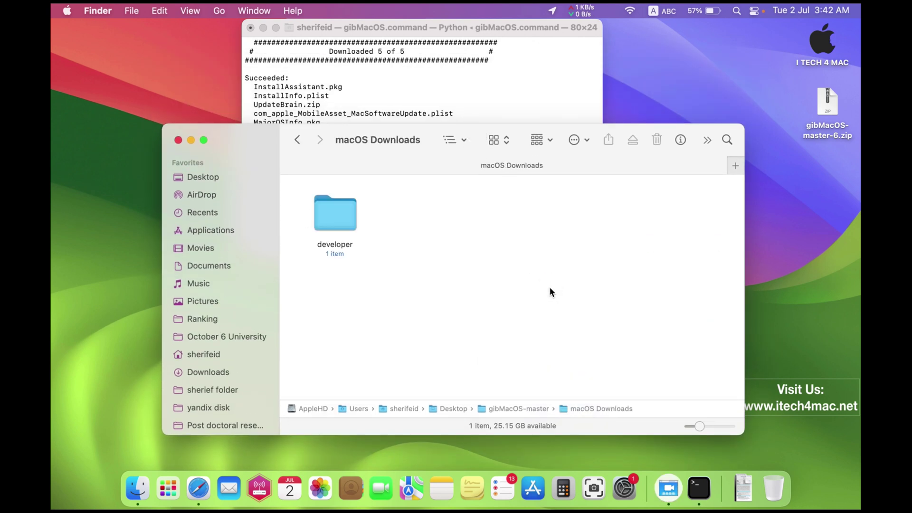
click(354, 213)
double_click(354, 213)
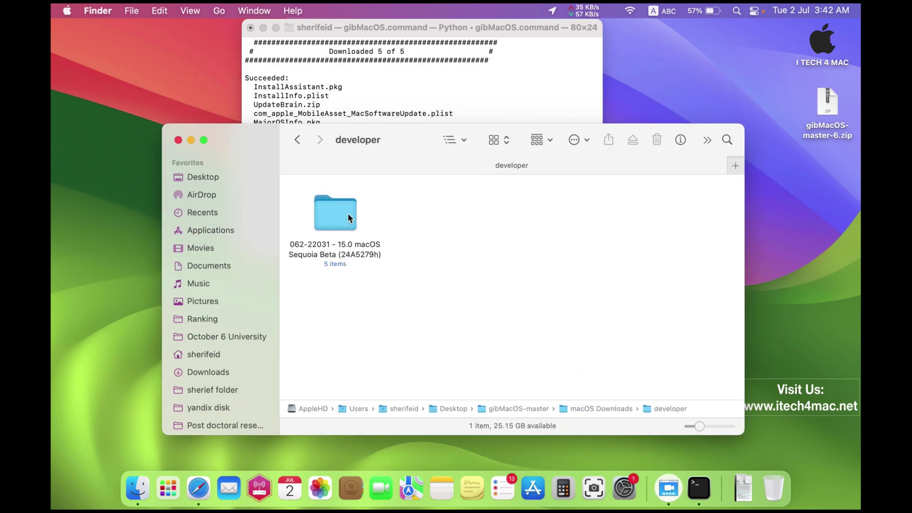
click(303, 248)
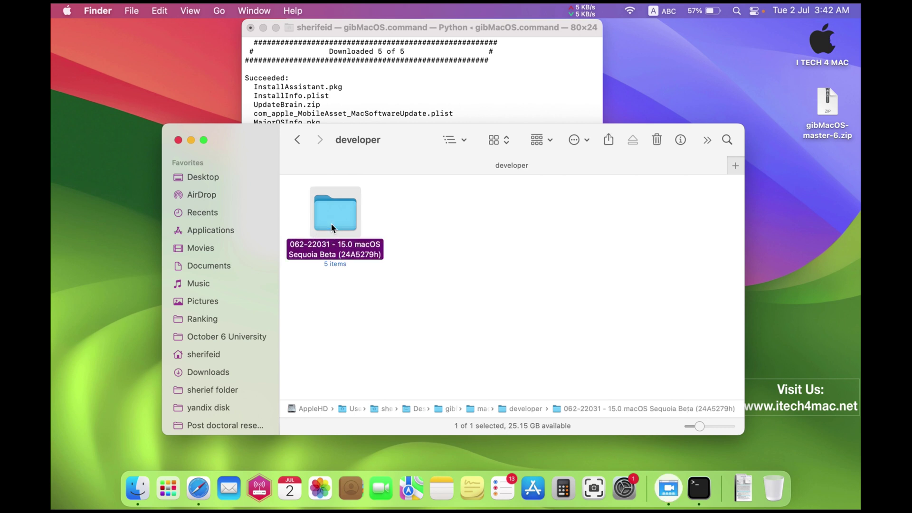
double_click(331, 223)
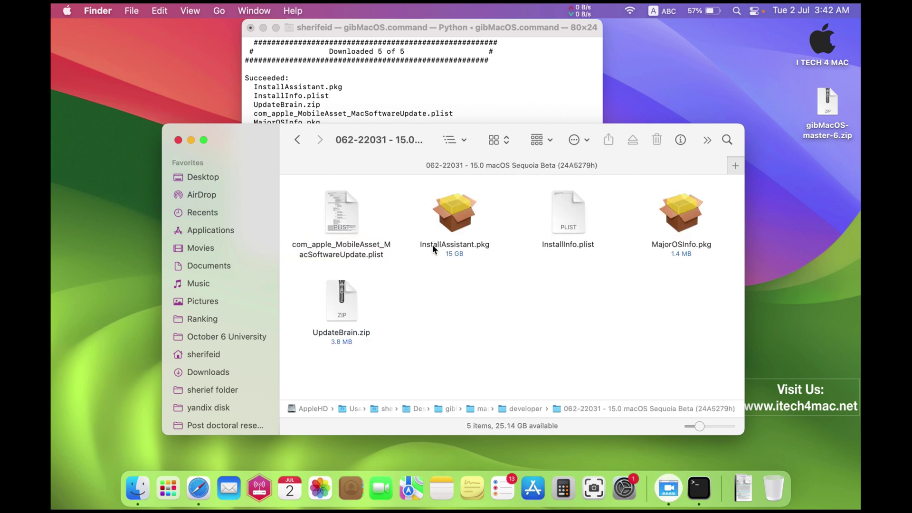
Install InstallAssistant.pkg on the AppleHD disk, authorise it with the account password, and close the installer.
double_click(454, 213)
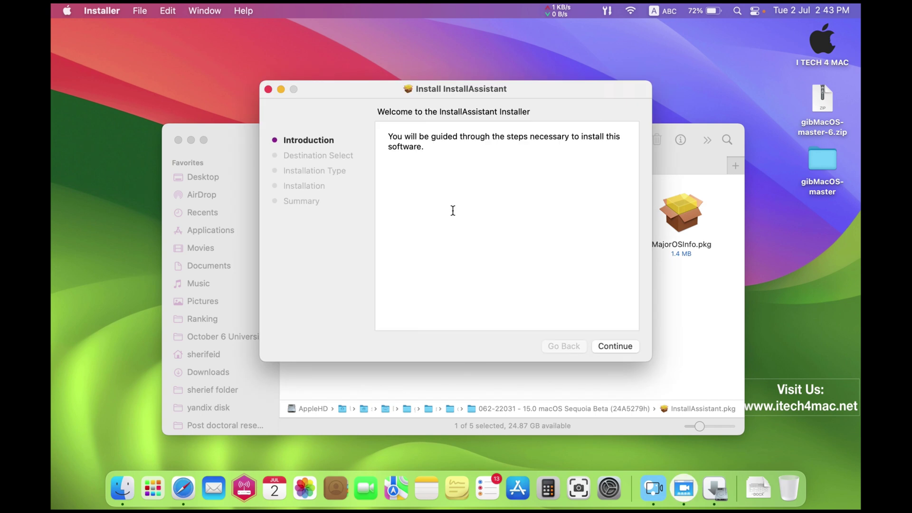
click(629, 345)
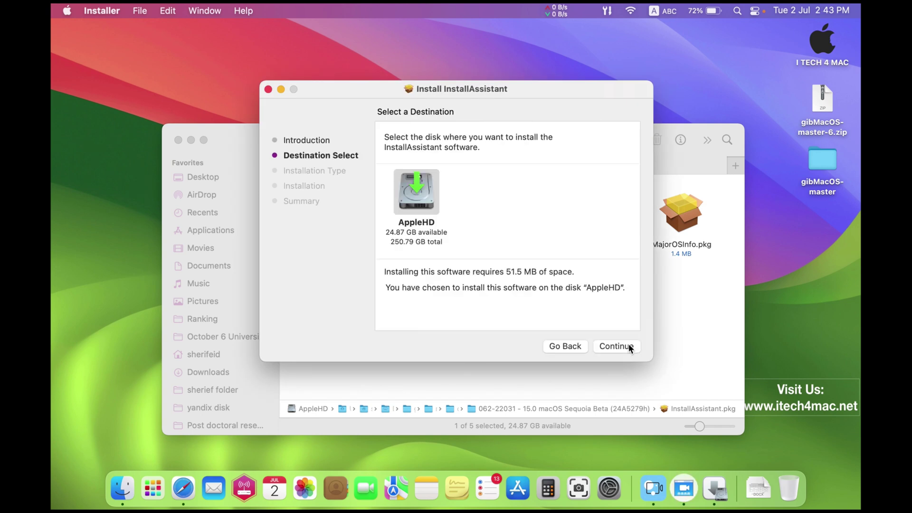
click(629, 345)
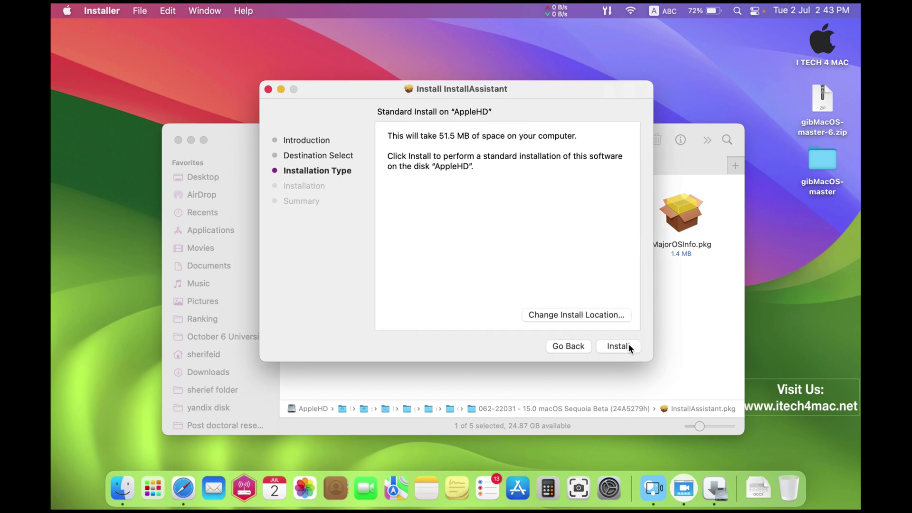
click(629, 346)
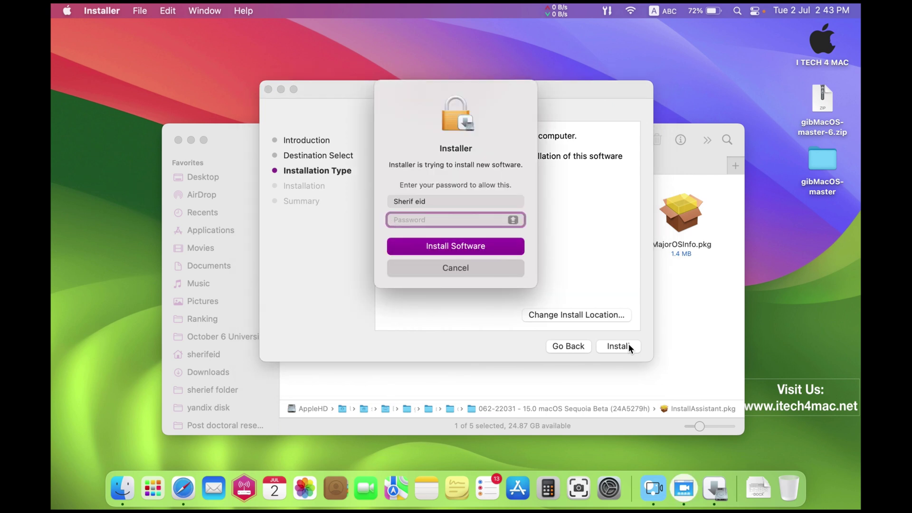
key(super+v)
key(Return)
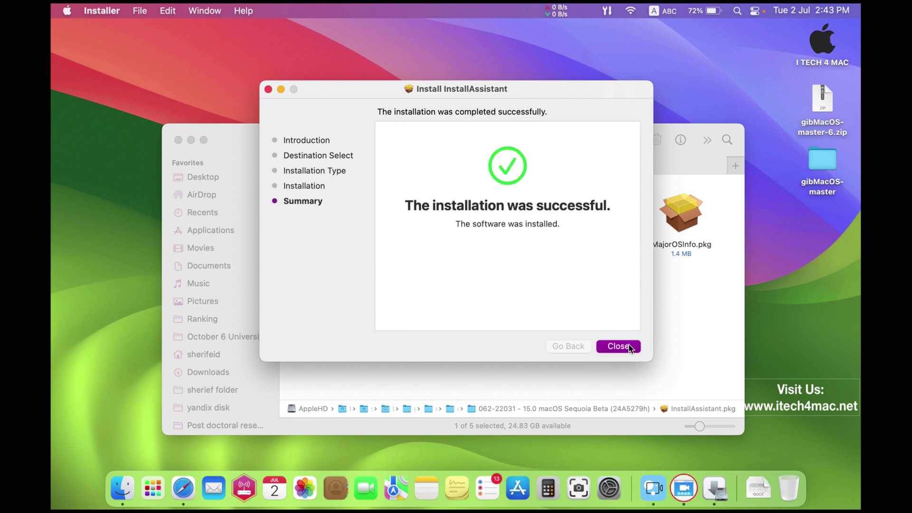
click(618, 346)
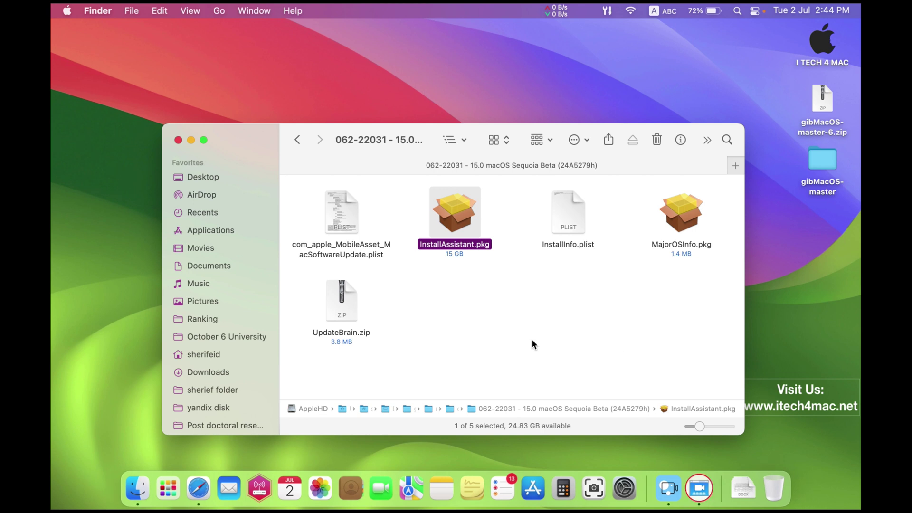
Open the Applications folder, move its window up, and launch Install macOS Sequoia Beta.app.
click(227, 231)
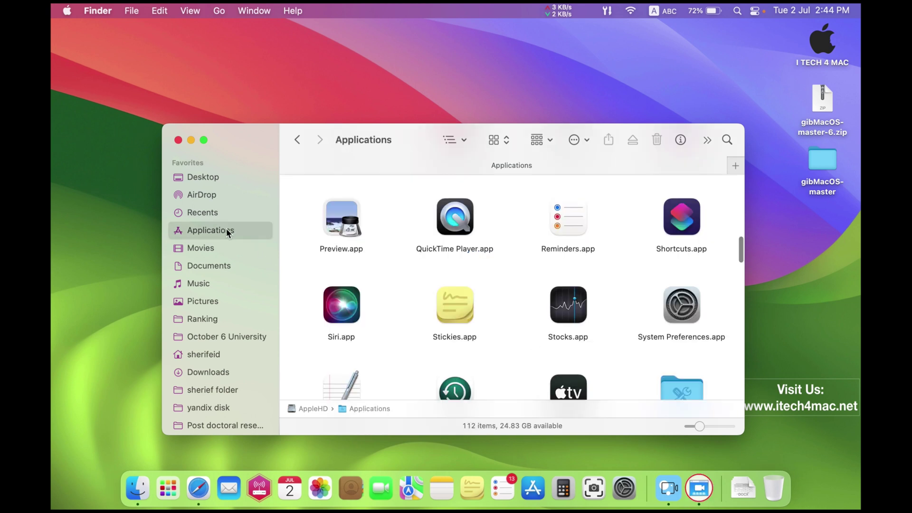
drag(395, 126, 395, 7)
scroll(461, 196, down, 2)
scroll(461, 197, up, 10)
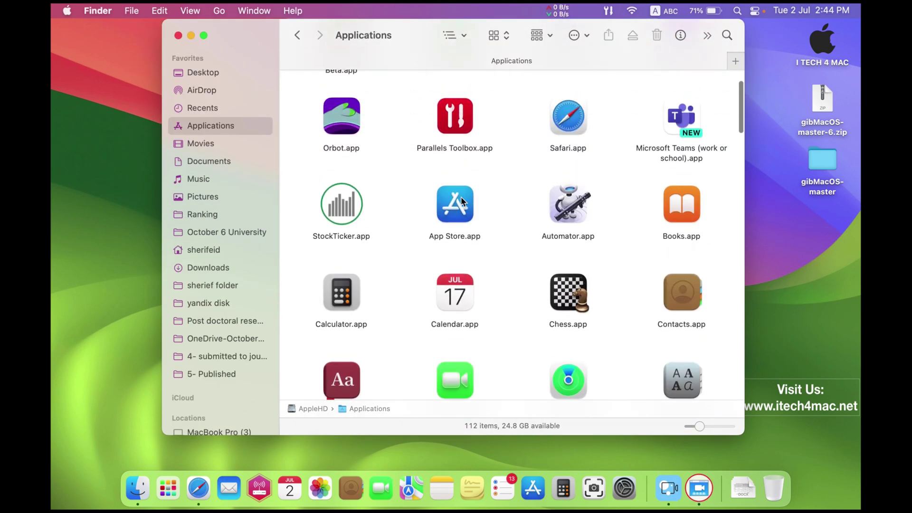
click(351, 130)
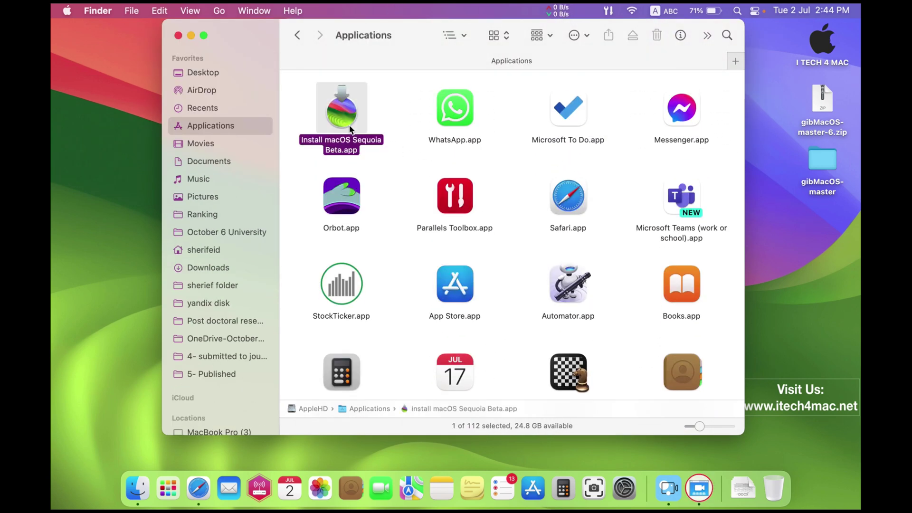
double_click(350, 128)
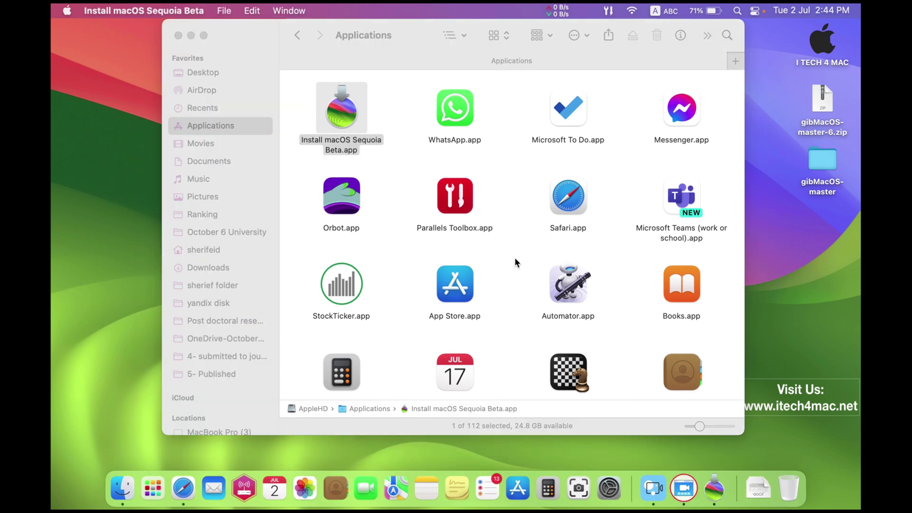